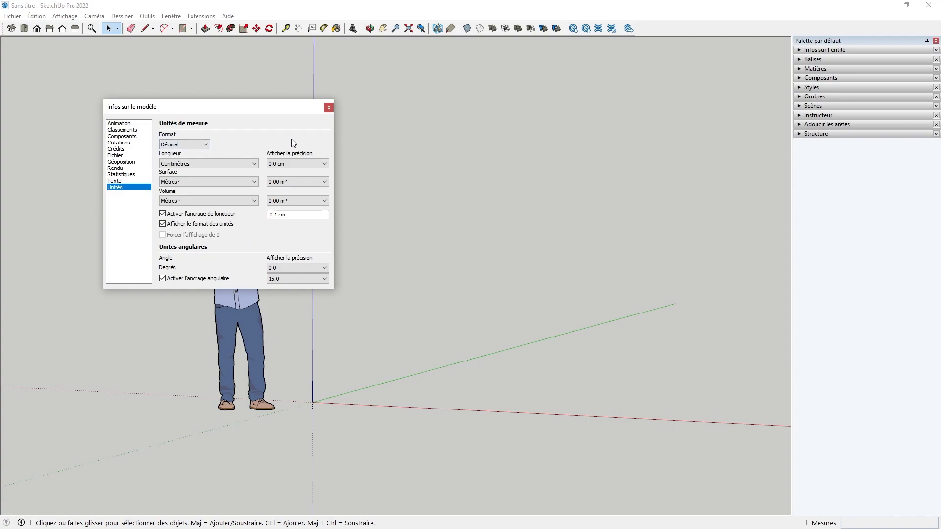
- Review the length display precision options and the length snapping increment in the model's unit settings
click(300, 166)
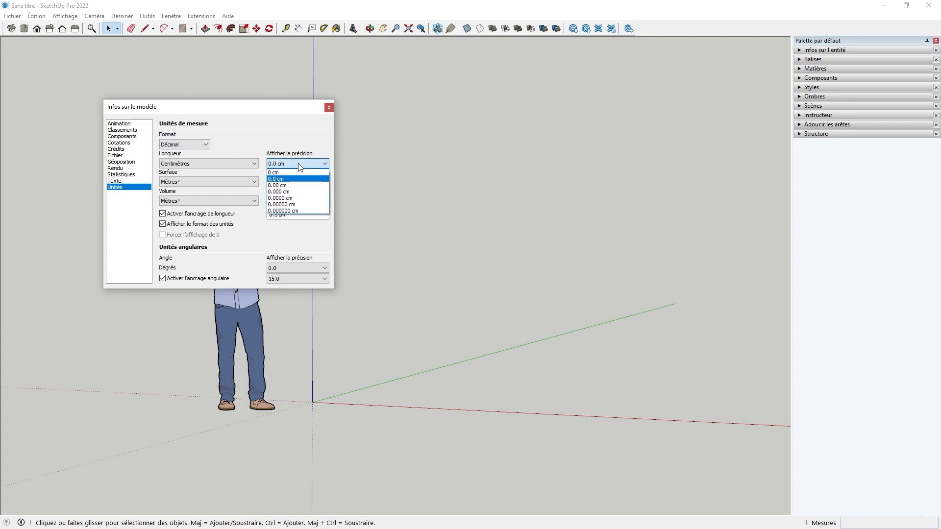
click(263, 242)
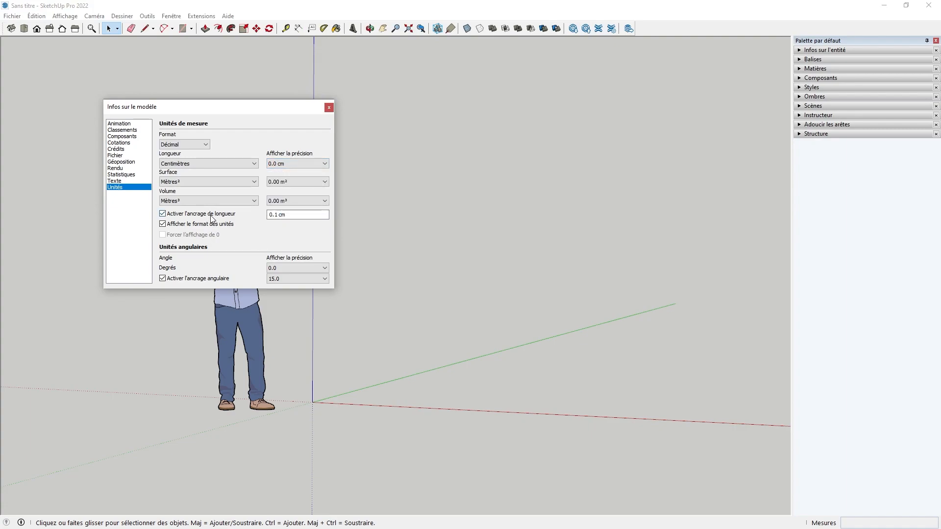
click(283, 216)
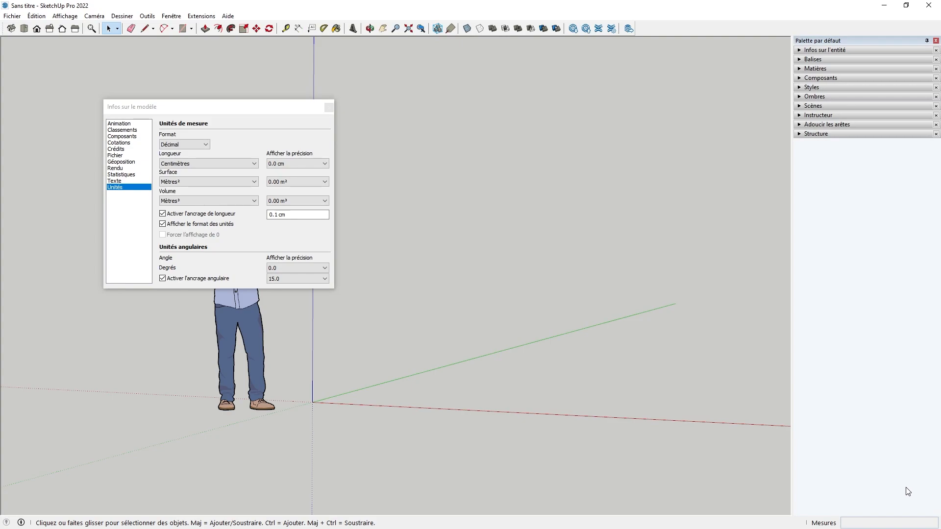
click(264, 238)
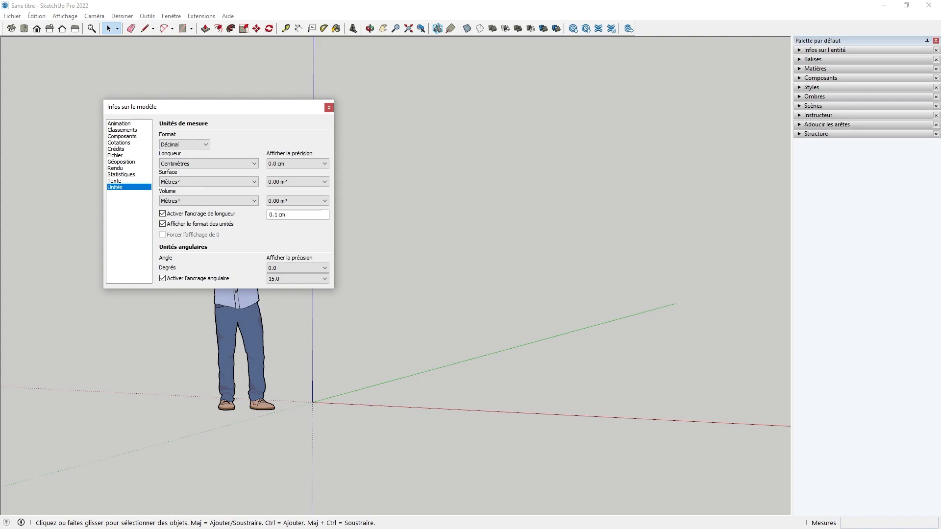
key(Escape)
- Draw a 300 cm line from the origin along the red axis
click(142, 29)
click(312, 403)
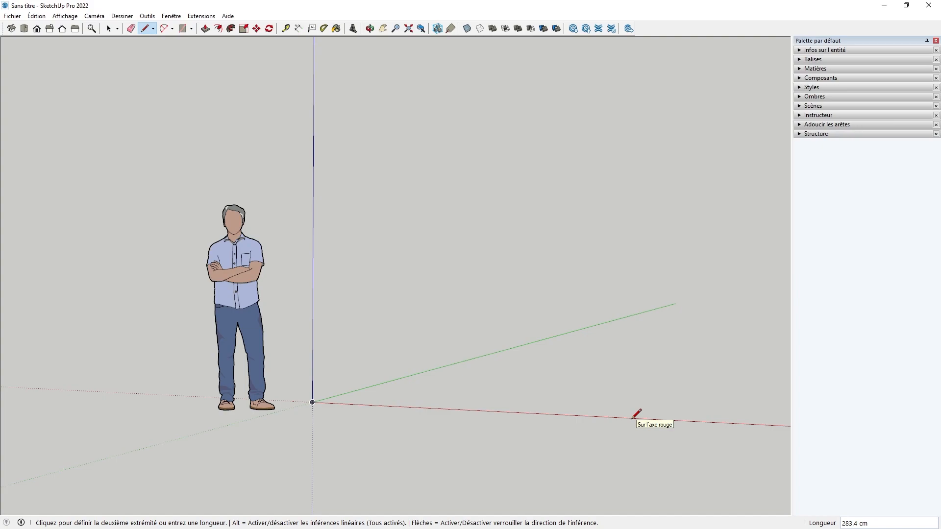
text(300)
key(Return)
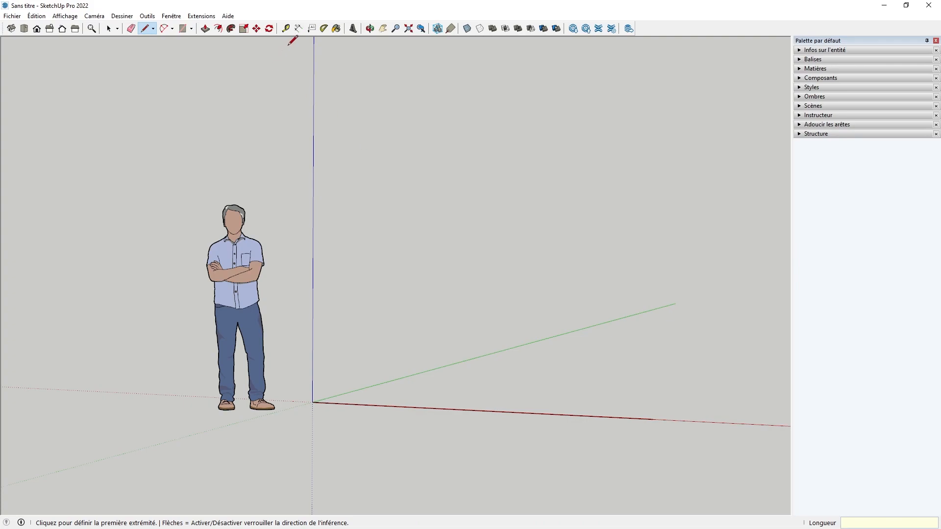
- Dimension the line on the red axis between its endpoints, placing the dimension high above it
click(299, 29)
click(312, 402)
click(653, 419)
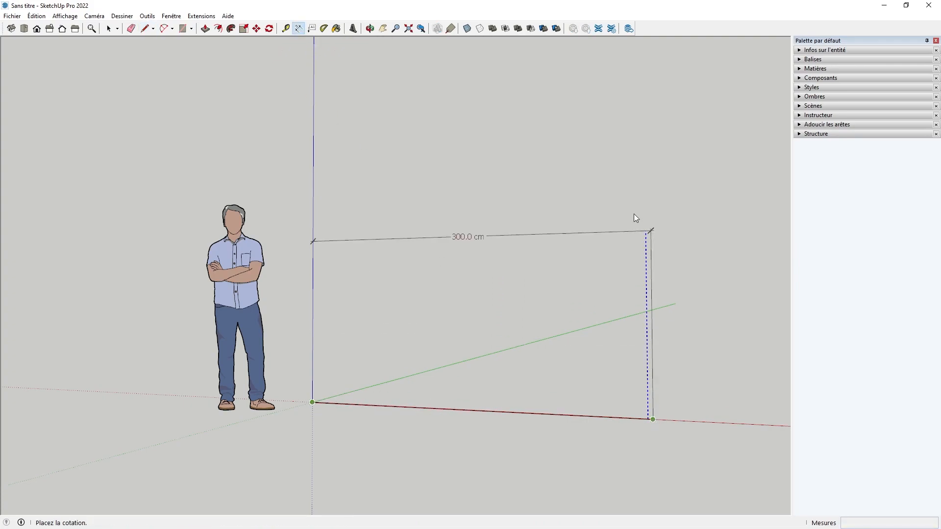
click(638, 180)
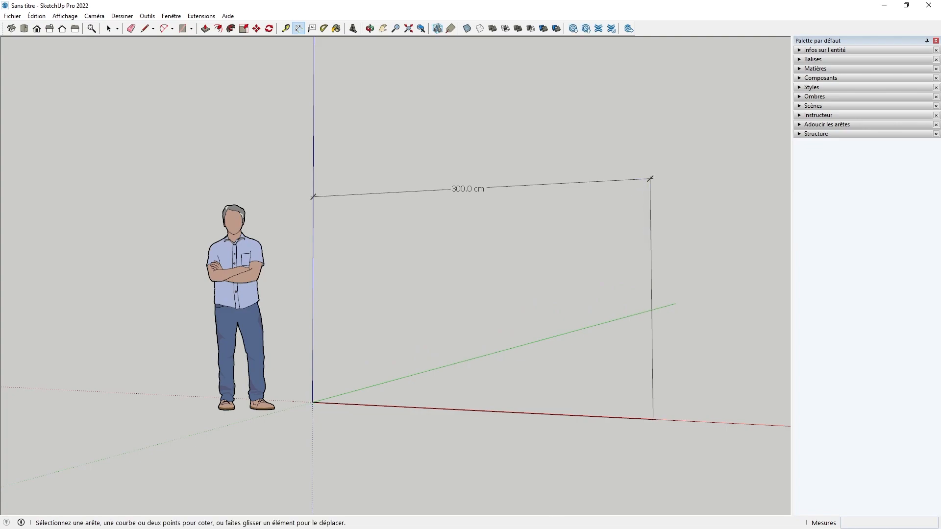
- Draw a second line parallel to the red axis from a point on the blue axis, entering its length as 3m
click(144, 28)
click(313, 287)
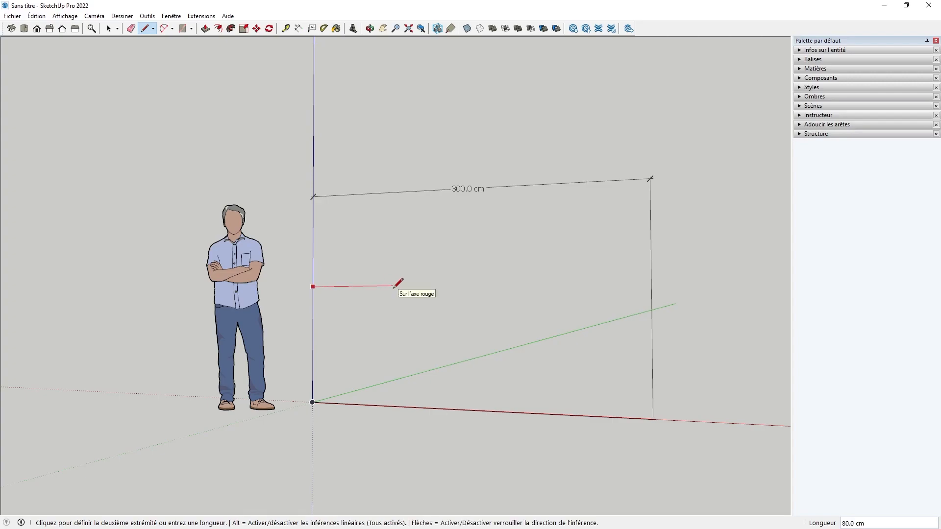
text(3m)
key(Return)
key(Escape)
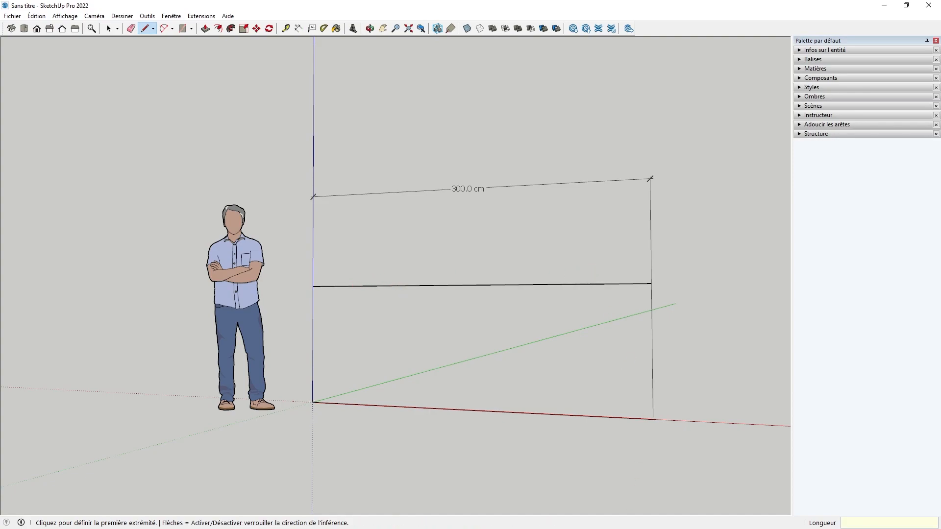
key(space)
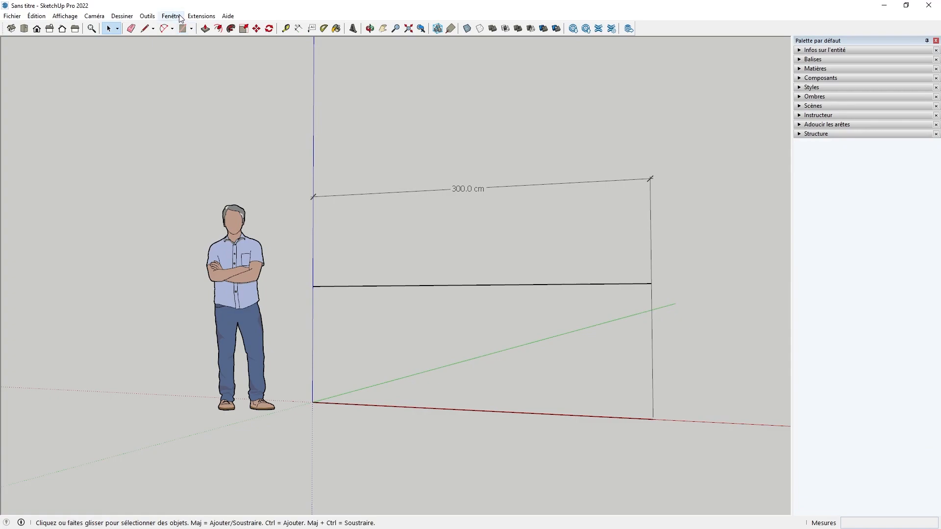
- Try metres as the model's length unit and toggle the display of the unit format
click(171, 15)
click(196, 66)
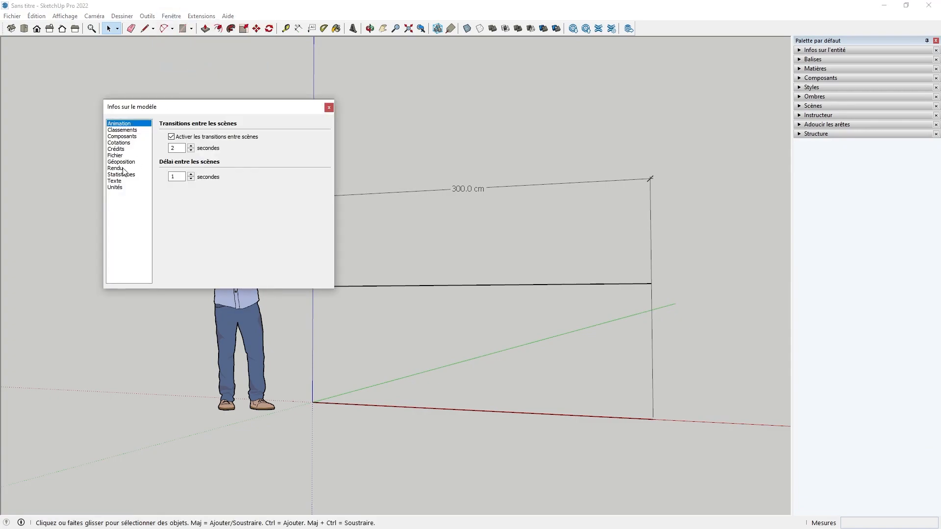
click(121, 187)
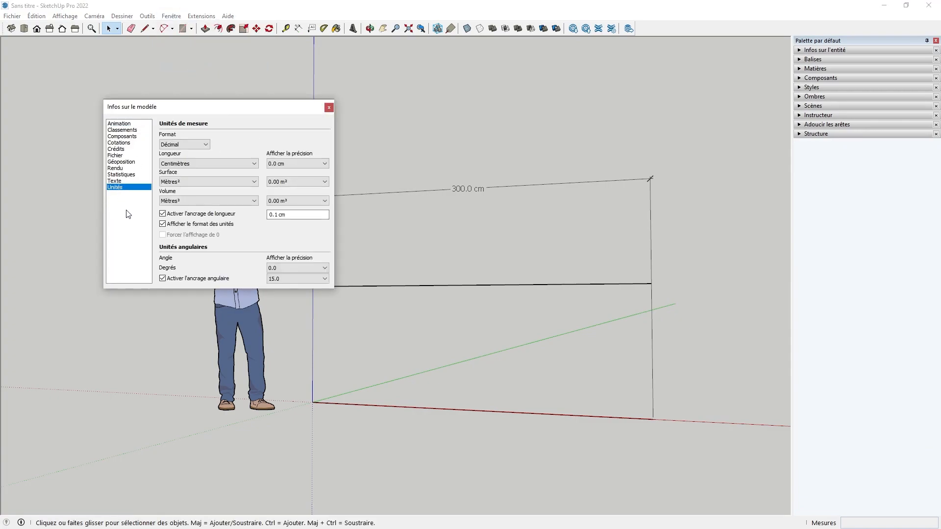
click(193, 164)
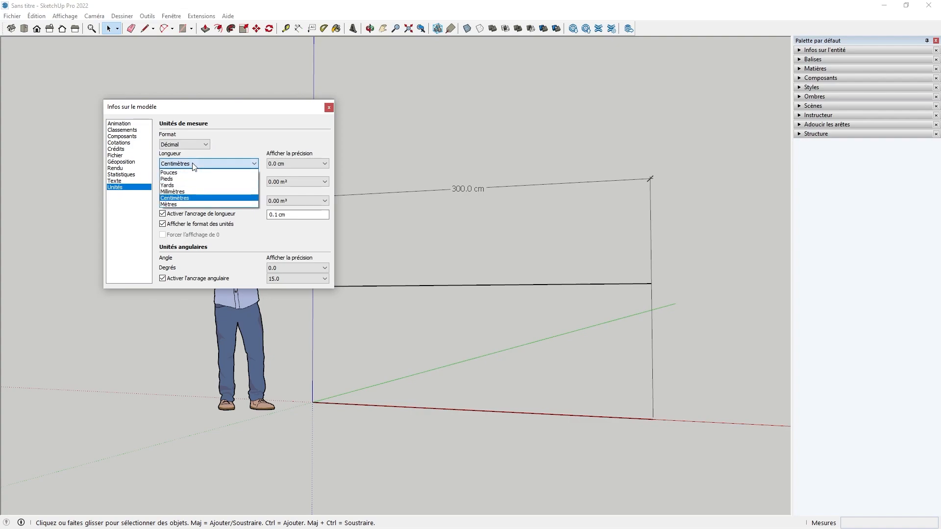
click(176, 204)
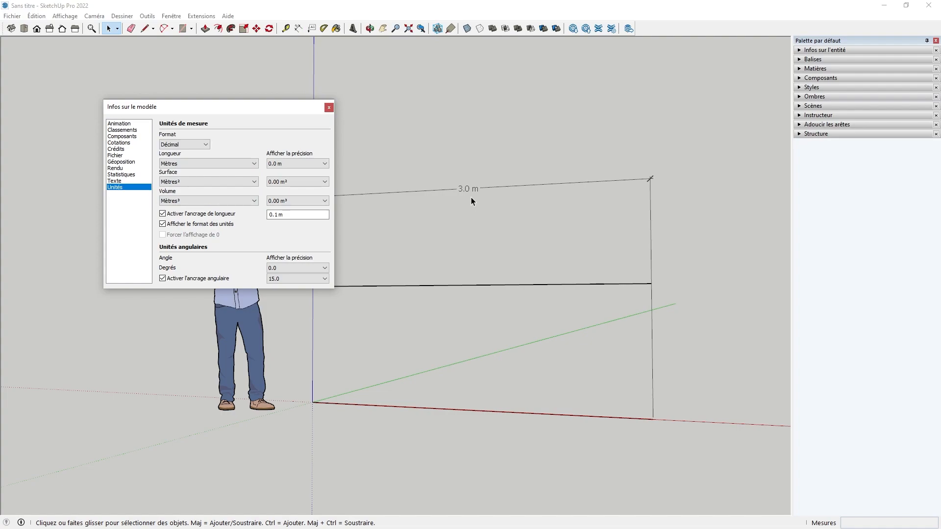
click(163, 224)
click(163, 224)
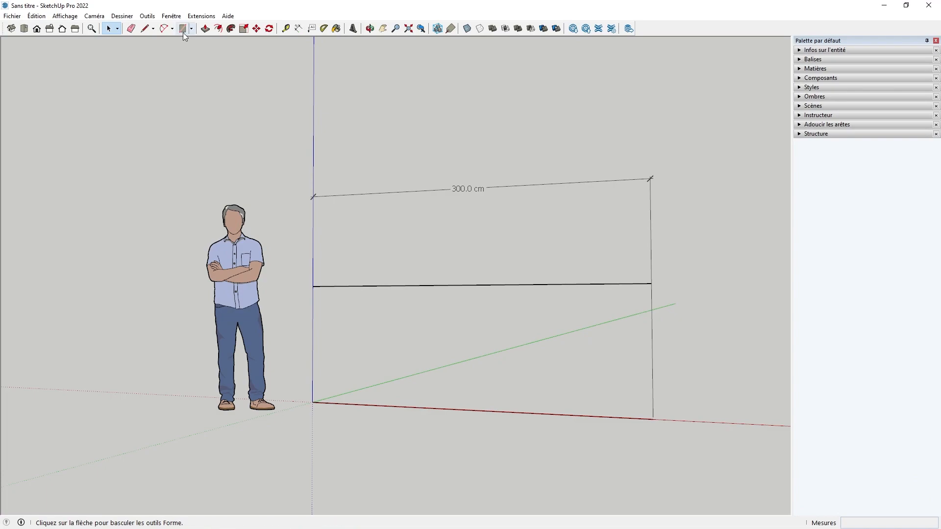
- Draw a vertical 150 by 80 cm rectangle from the blue axis, below the upper horizontal line
click(183, 29)
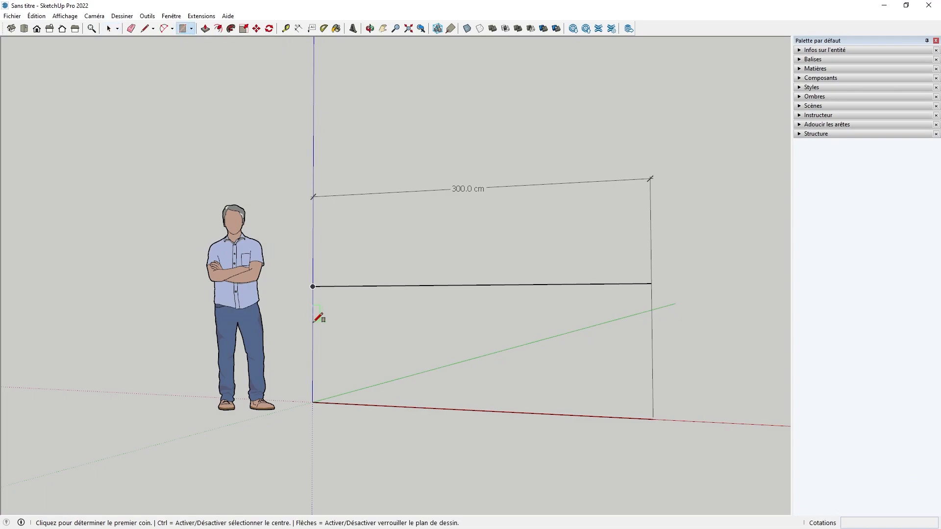
click(313, 302)
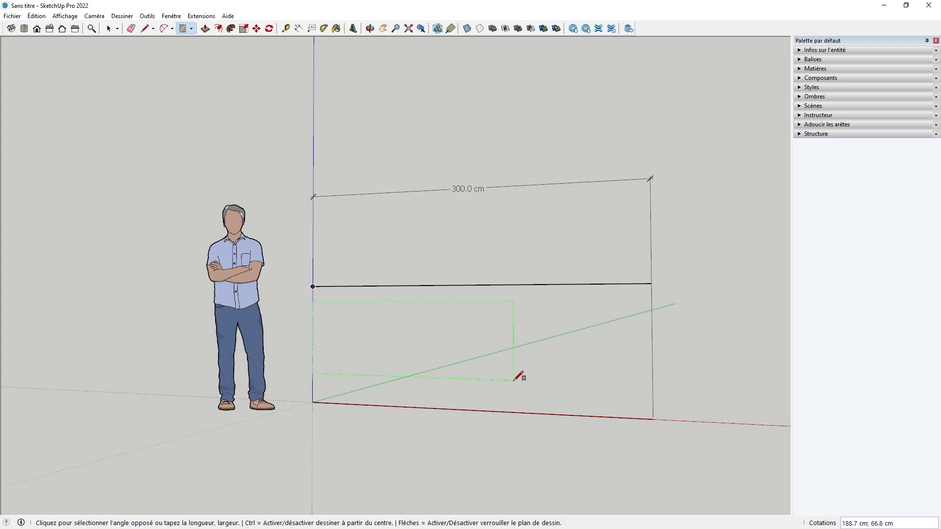
text(150;80)
key(Return)
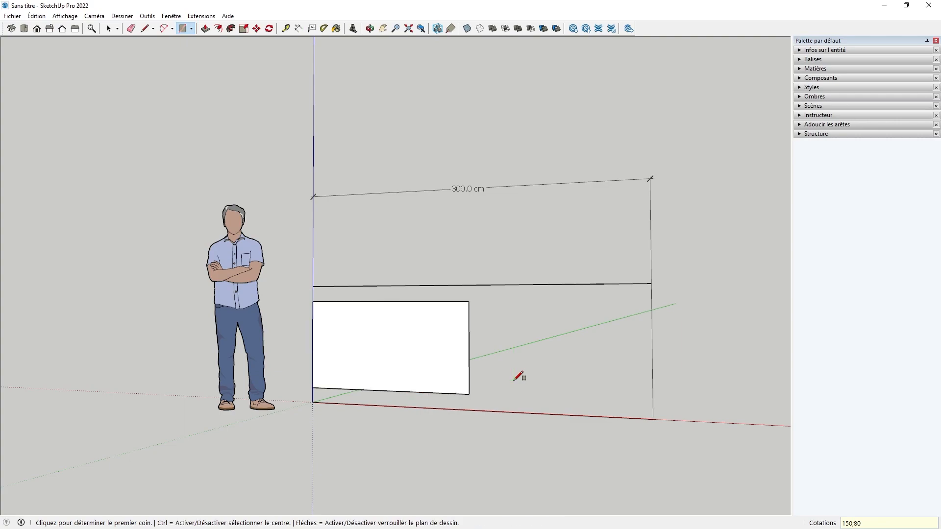
- Dimension the rectangle's width above its upper edge and its height beside the edge away from the blue axis
click(298, 28)
click(316, 305)
click(468, 302)
click(466, 244)
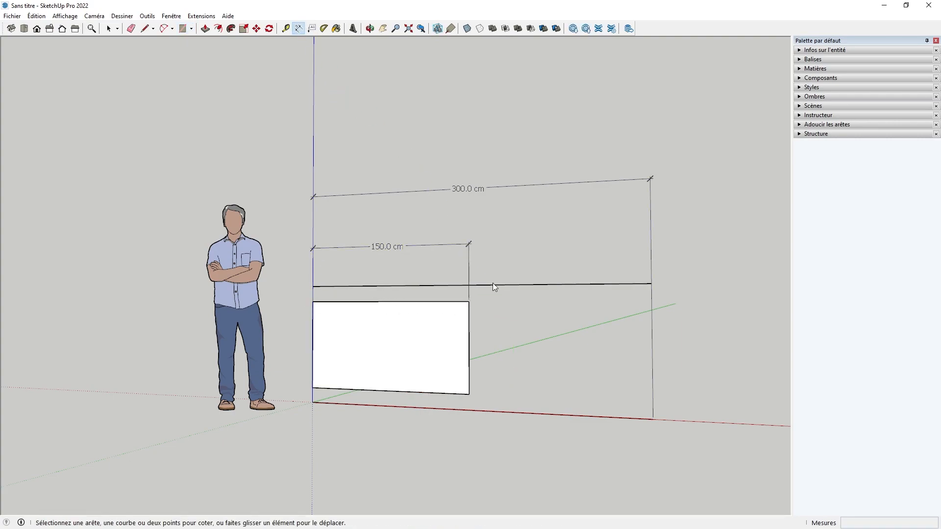
click(470, 303)
click(468, 395)
click(536, 396)
- Undo both rectangle dimensions and the rectangle itself
click(37, 16)
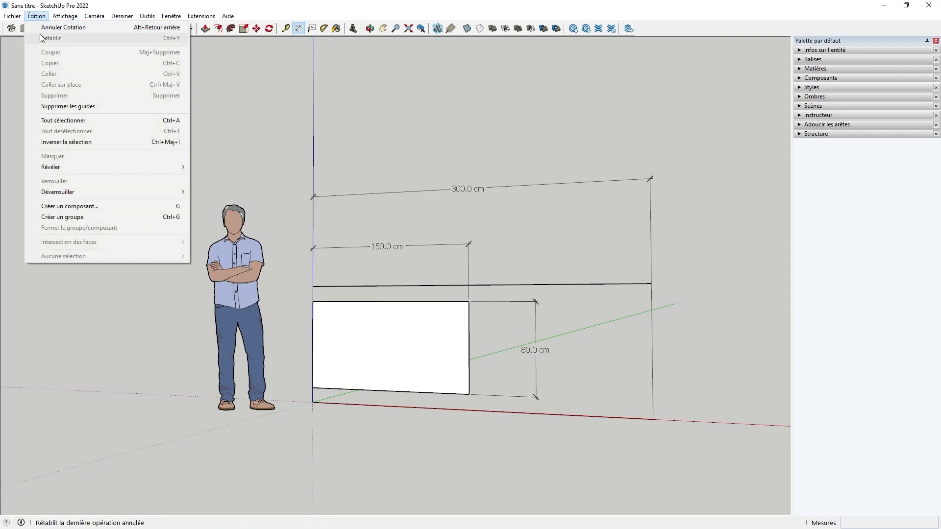
click(49, 28)
click(36, 16)
click(49, 27)
click(36, 16)
click(54, 27)
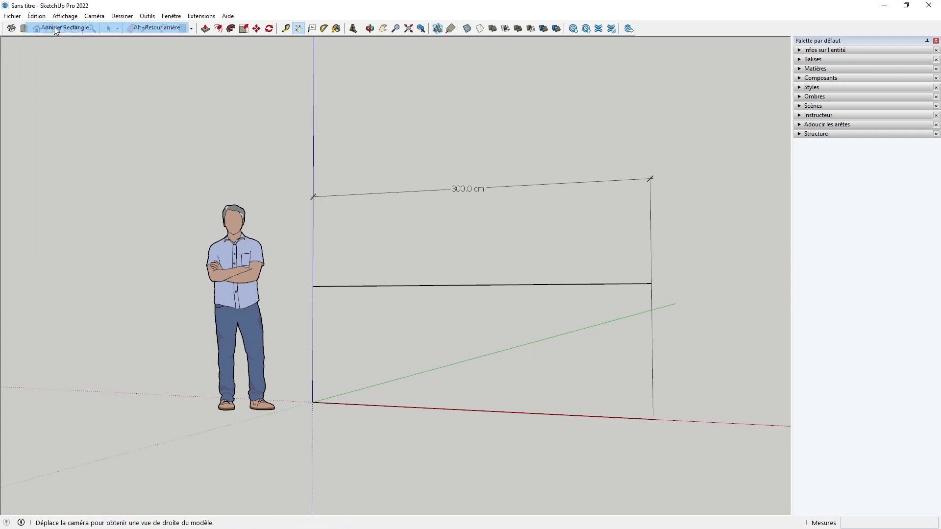
- Redraw the vertical rectangle from the blue axis below the upper line with dimensions 150;80
click(182, 29)
click(313, 303)
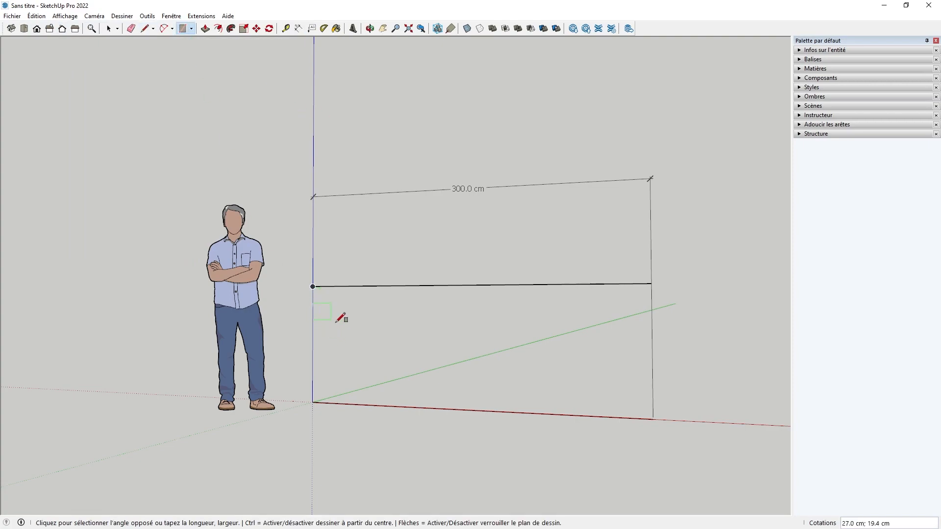
text(150;80)
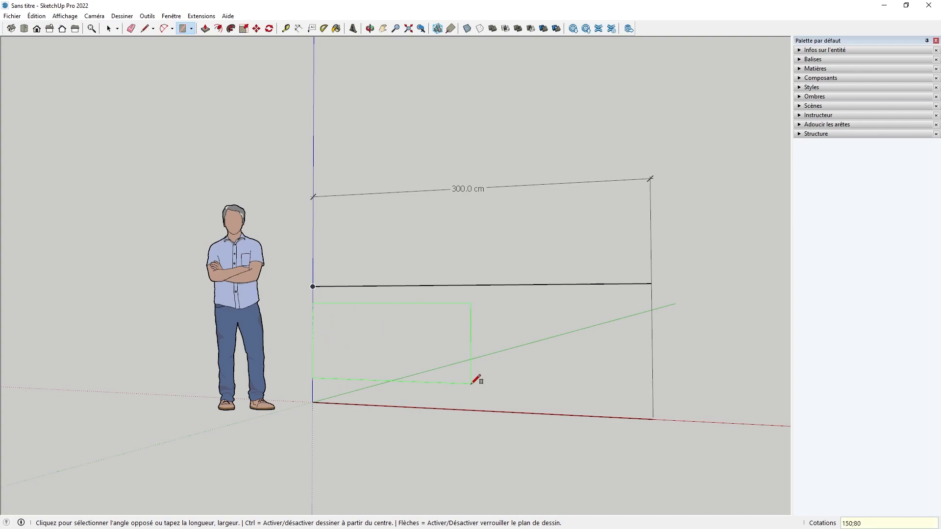
key(Return)
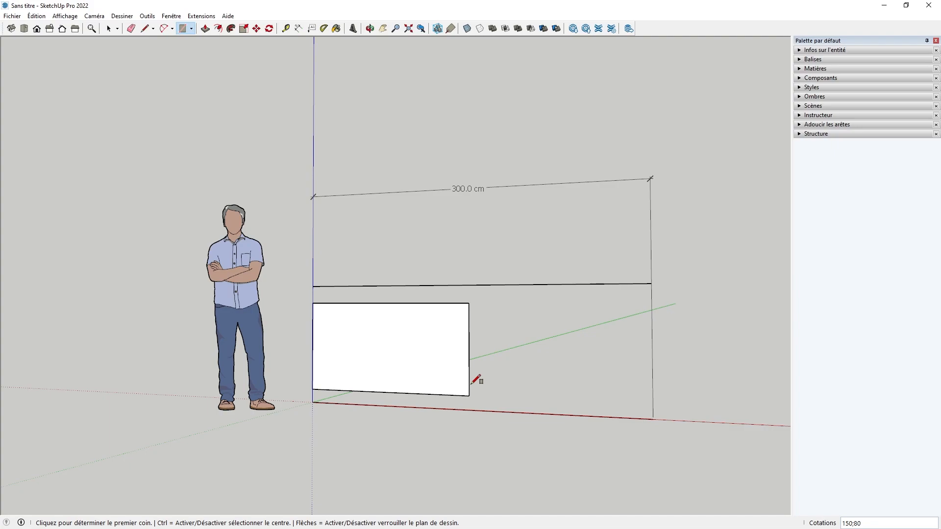
- Try resizing the new rectangle to 180 by 80 cm and 200 by 80 cm, and undo the rectangle
text(18)
key(Return)
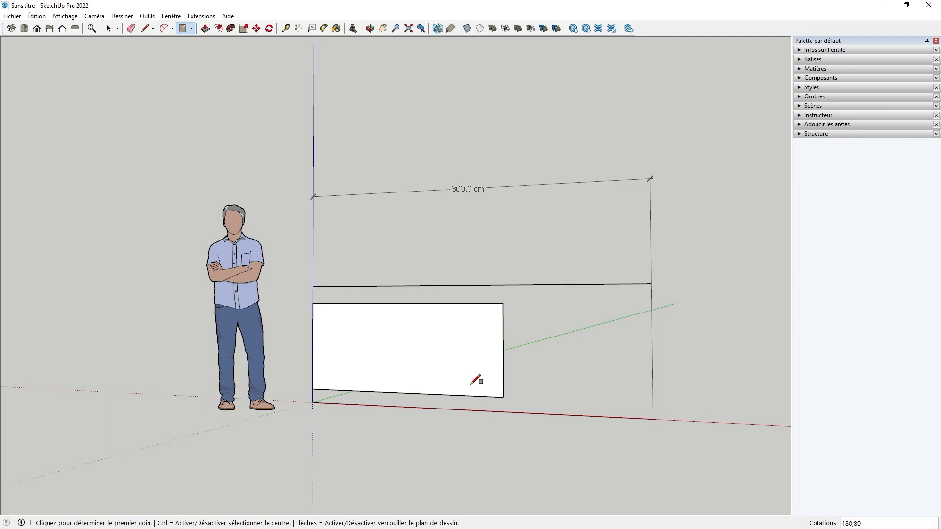
text(200;80)
key(Return)
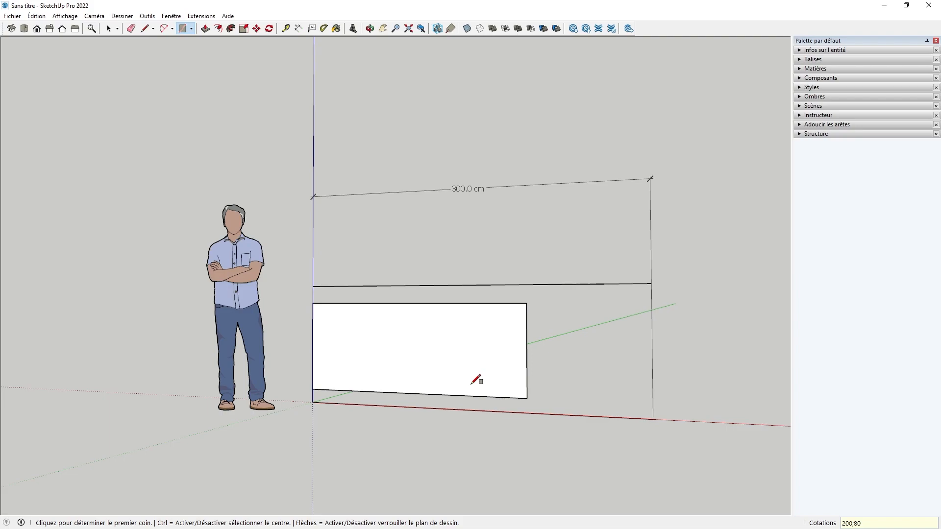
key(ctrl+z)
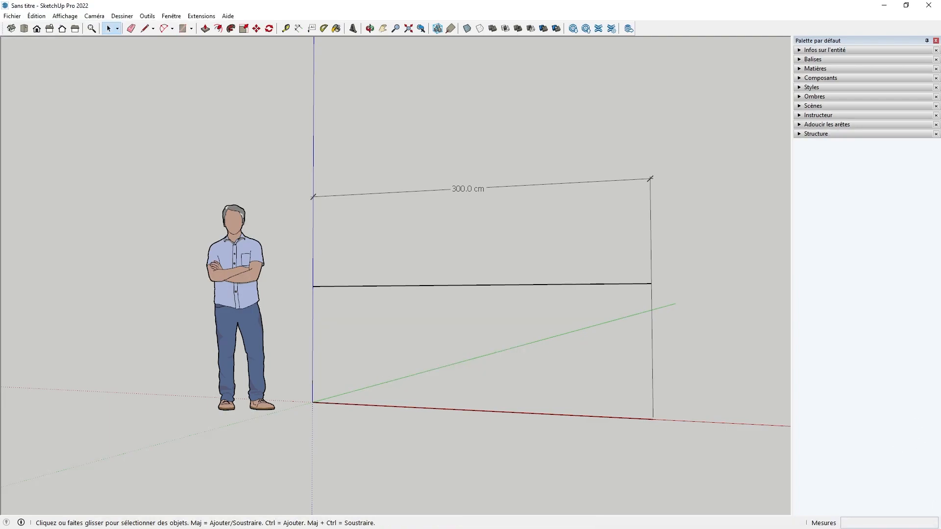
- Draw a vertical rectangle of about 171 by 59 cm from the blue axis, between the two horizontal lines
click(182, 29)
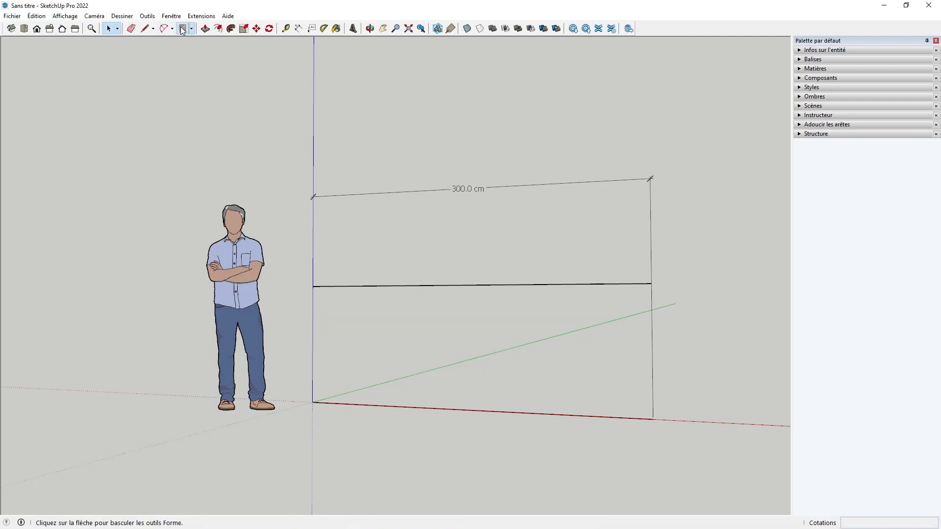
click(312, 373)
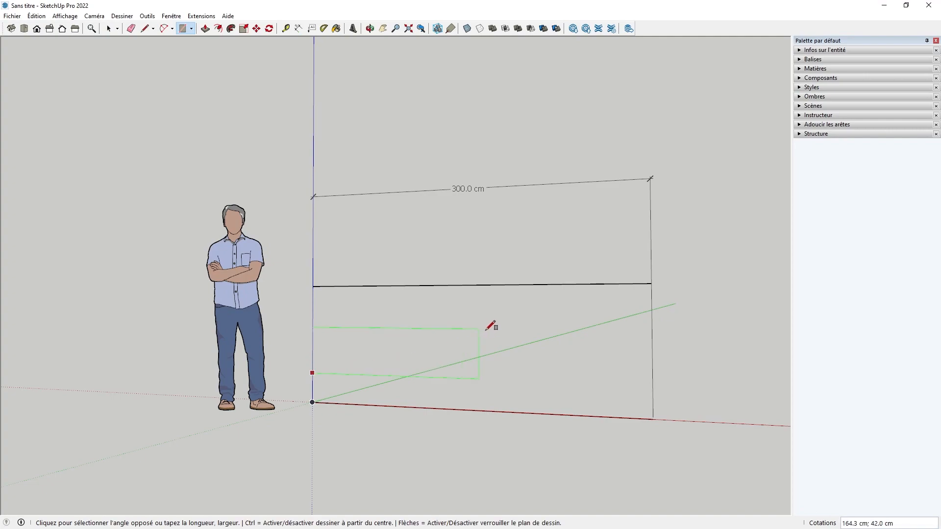
click(493, 310)
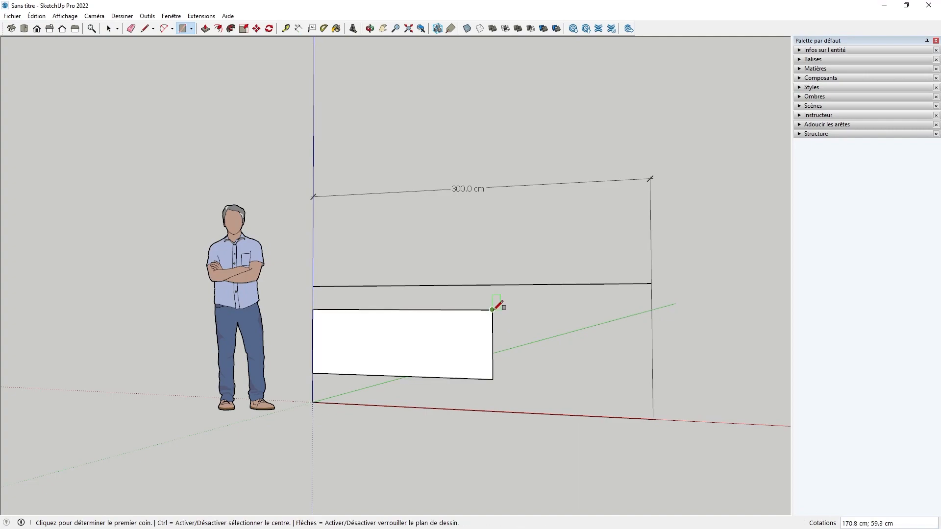
- Draw a second vertical rectangle from the blue axis above the upper line, matching the lower rectangle's width, with a height of 50 cm
click(313, 264)
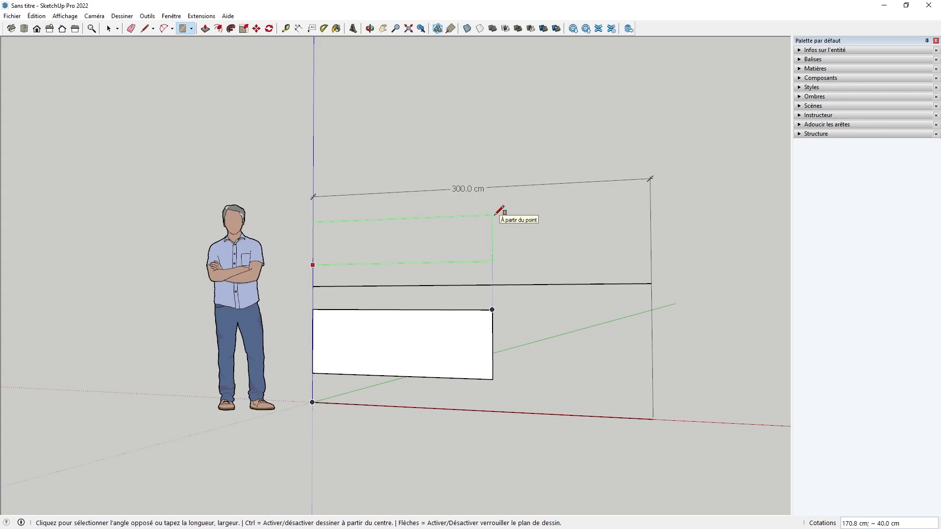
text(;)
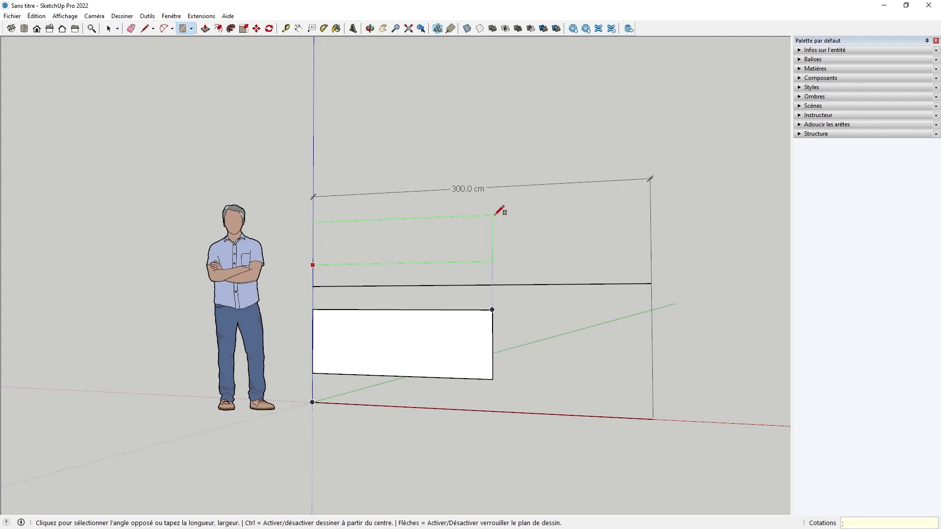
text(50)
key(Return)
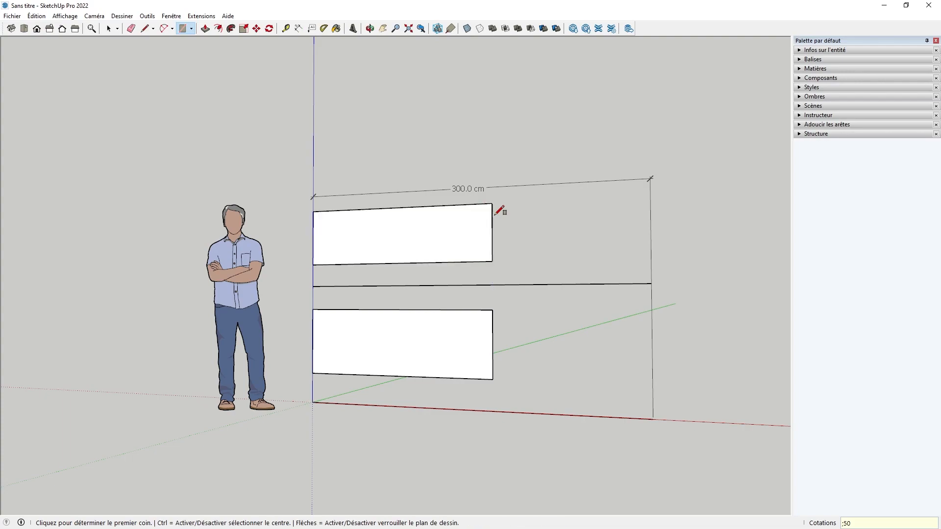
- Dimension the height of the upper rectangle along its edge farthest from the blue axis, placing the dimension outside the rectangle
click(298, 28)
click(492, 203)
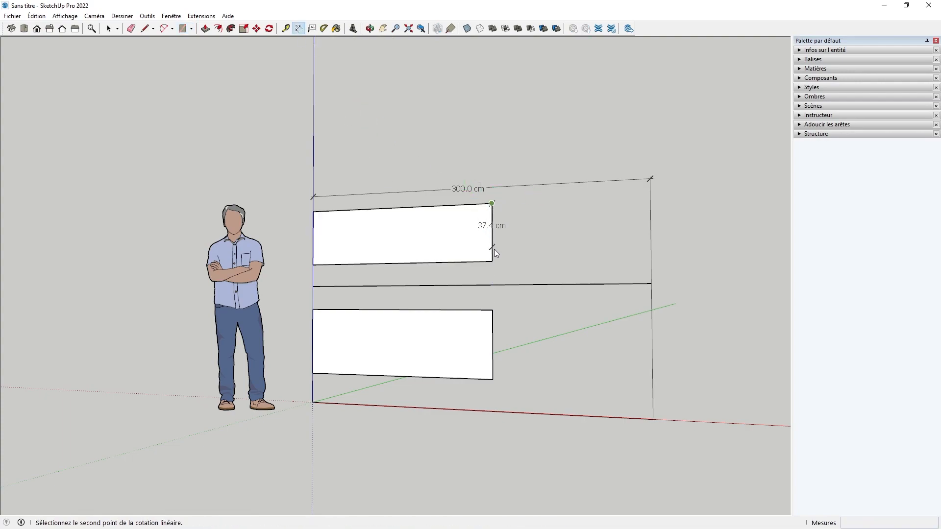
click(492, 261)
click(531, 258)
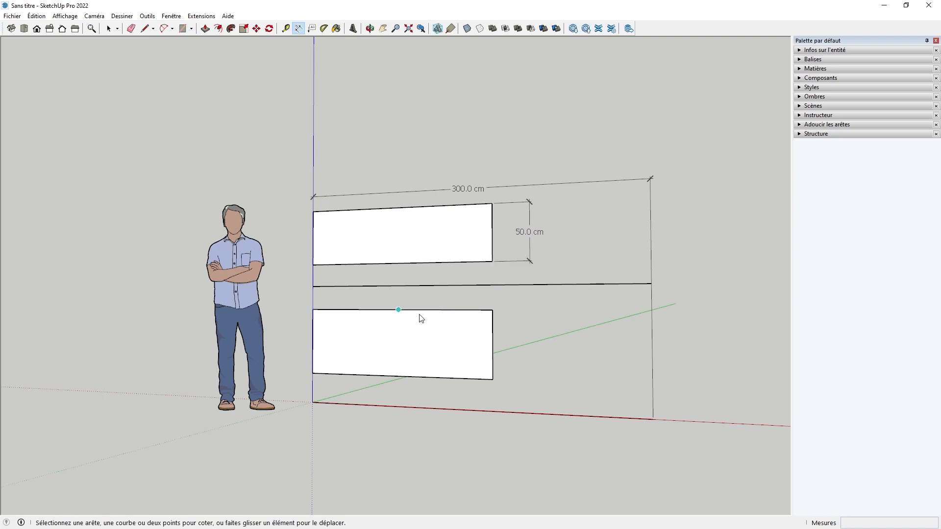
- Create guide lines along the top and bottom edges of the lower rectangle with the Tape Measure
key(r)
click(285, 28)
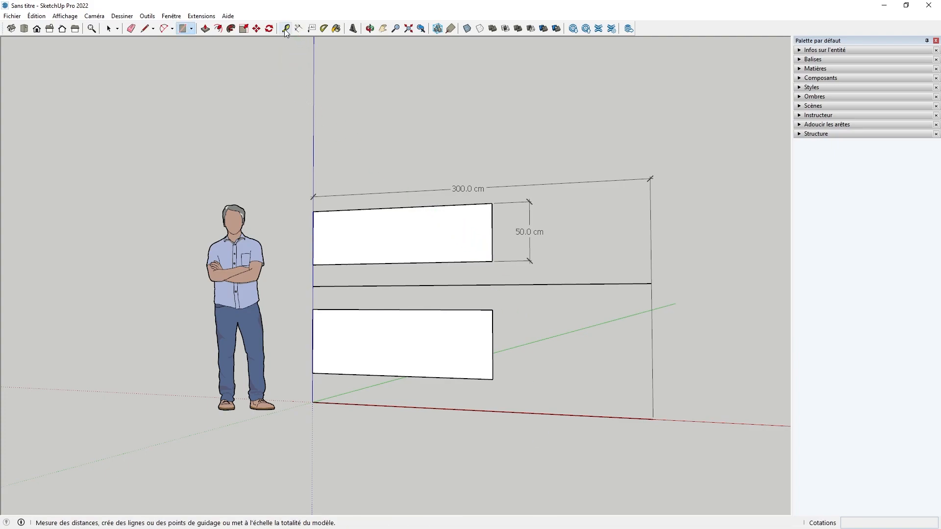
click(459, 309)
click(474, 310)
click(472, 377)
click(472, 378)
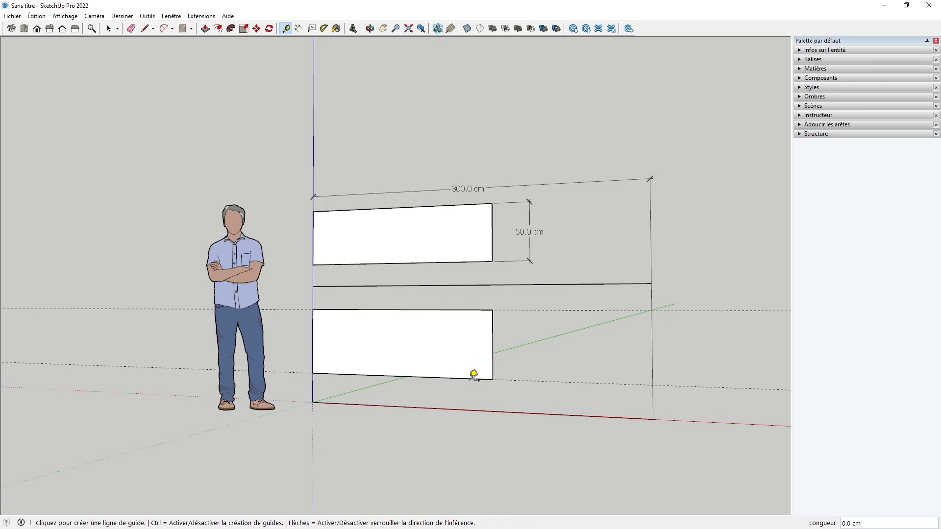
- Draw a vertical rectangle 80 cm wide beside the lower rectangle, spanning between the two guide lines
click(183, 28)
click(508, 310)
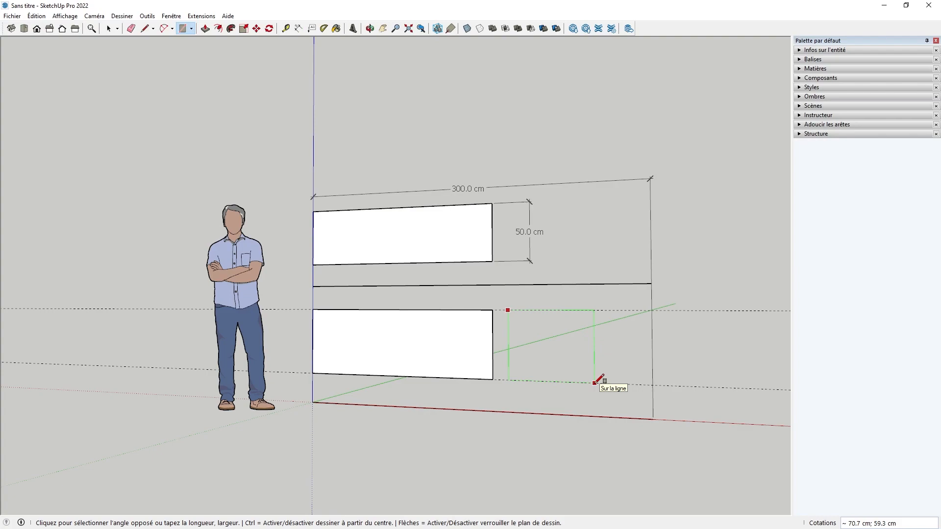
text(80)
key(Return)
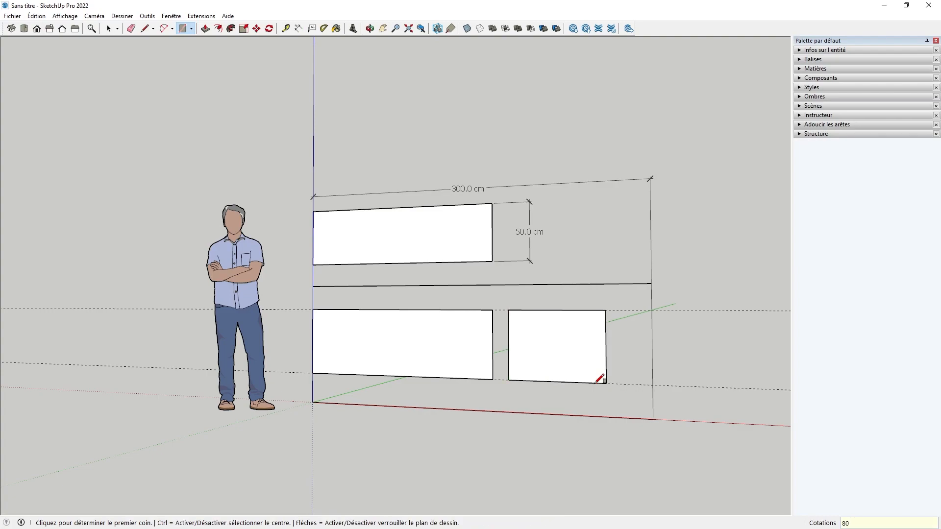
- Dimension the width of the rectangle between the guides, placing the dimension across the middle of its face
click(299, 29)
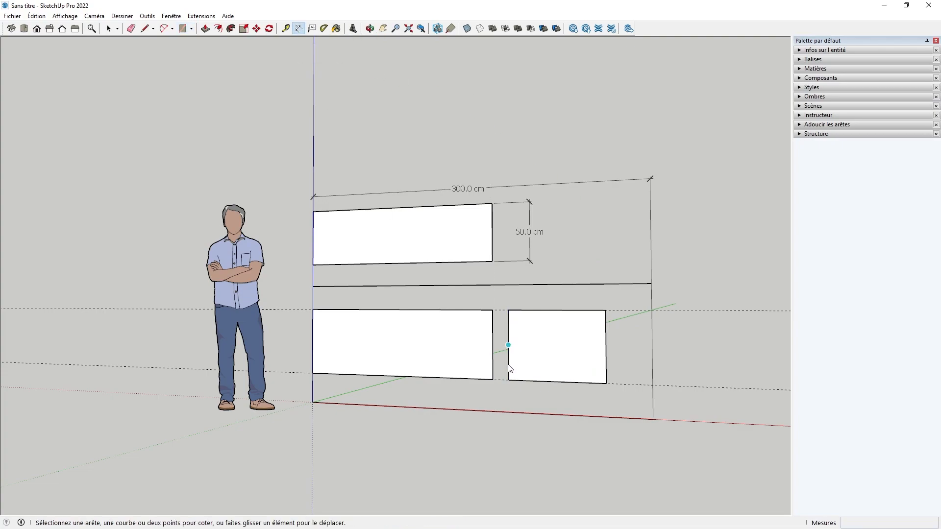
click(508, 310)
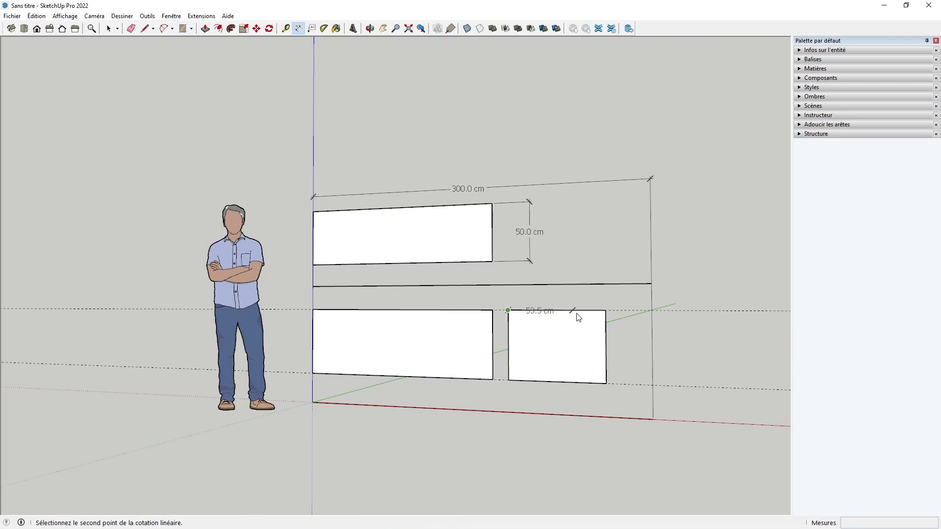
click(605, 311)
click(607, 347)
key(space)
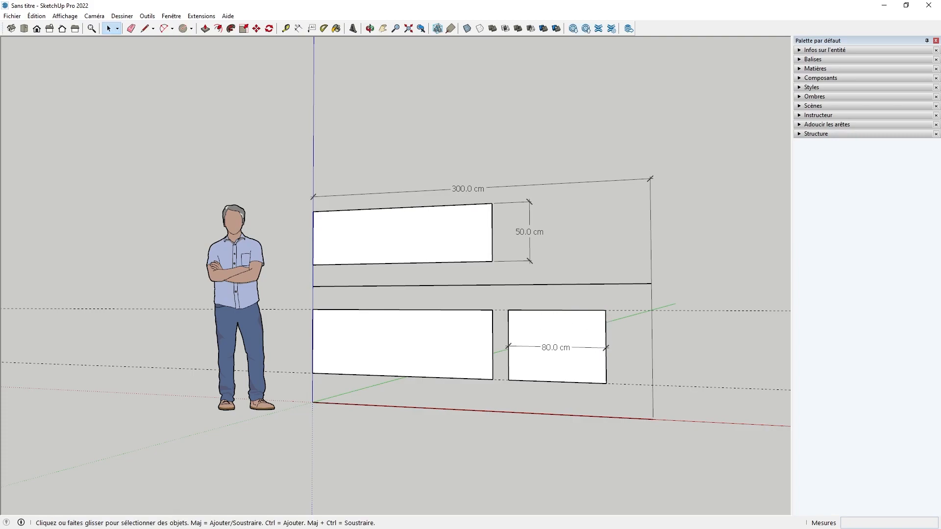
- Draw a circle with a 25 cm radius on the face of the larger lower rectangle
click(184, 28)
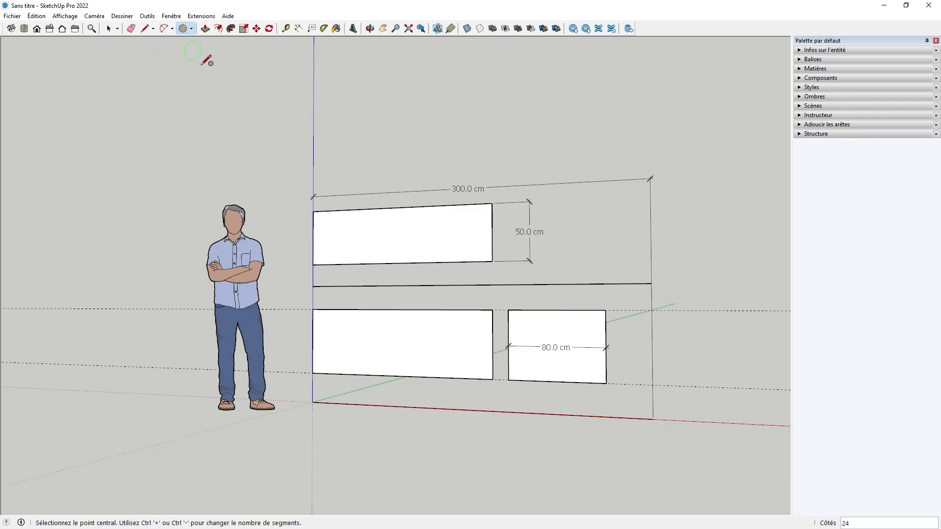
click(377, 342)
text(2)
key(Return)
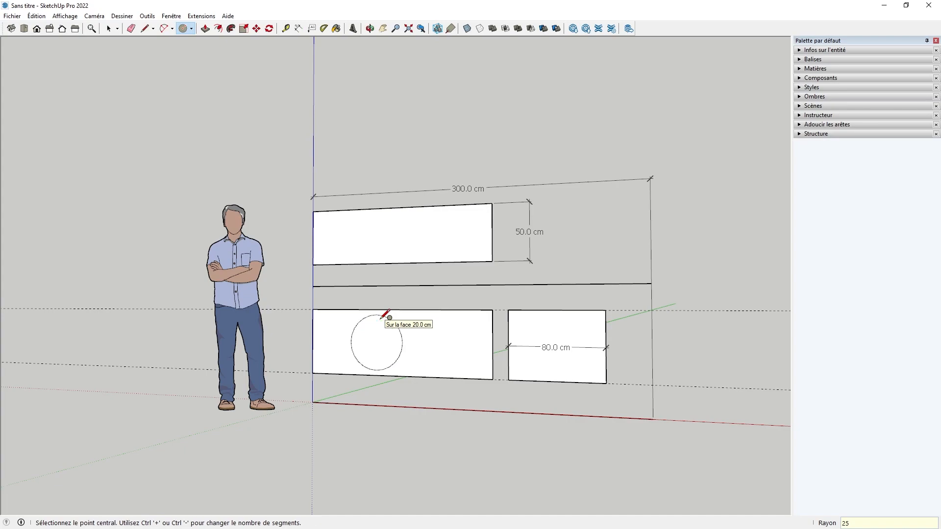
- Draw a six-sided polygon with an inscribed radius of 20 cm beside the circle on the lower rectangle
click(191, 30)
click(186, 78)
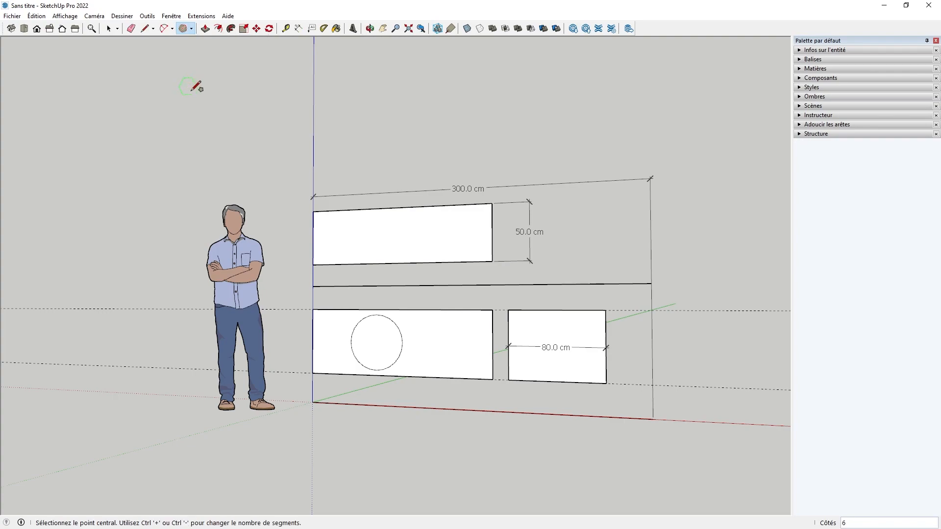
click(431, 343)
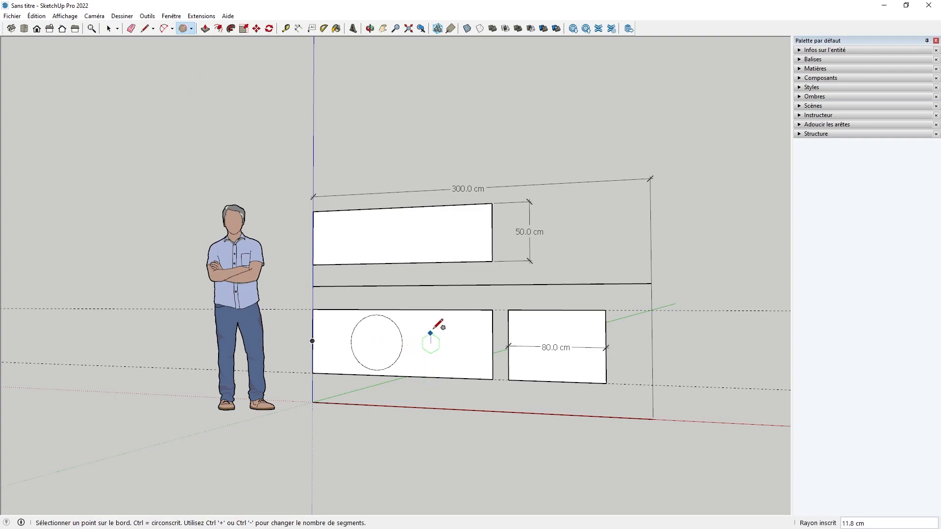
text(20)
key(Return)
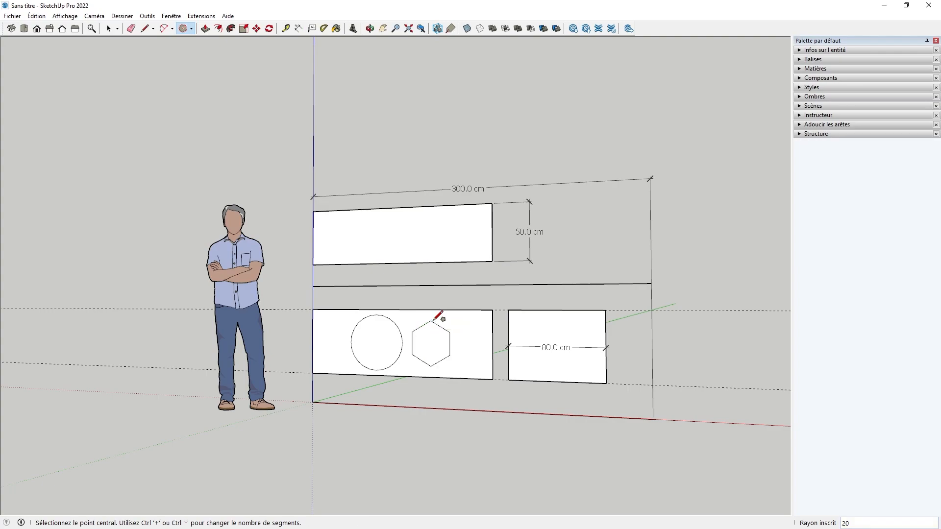
- Change the polygon's number of sides to 8, back to 6, and finally to 3
text(8s)
key(Return)
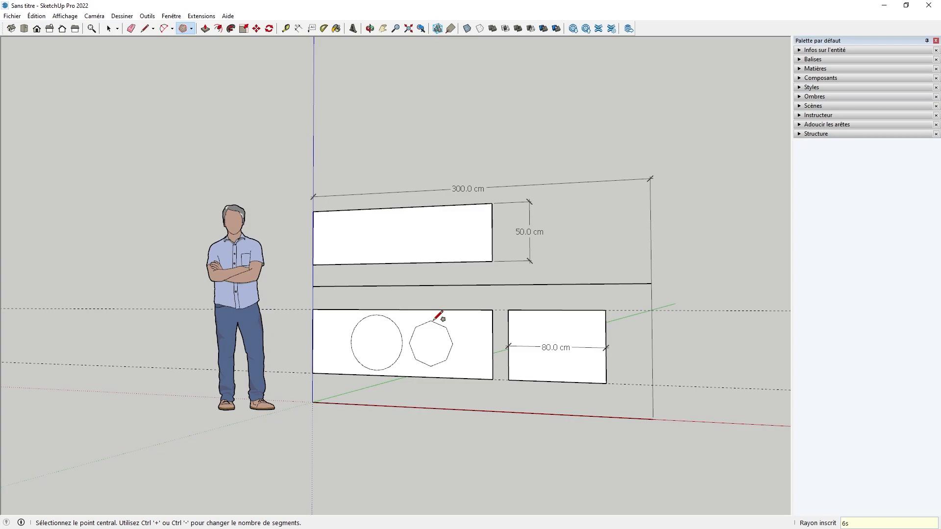
key(Return)
text(3sd)
key(Return)
key(space)
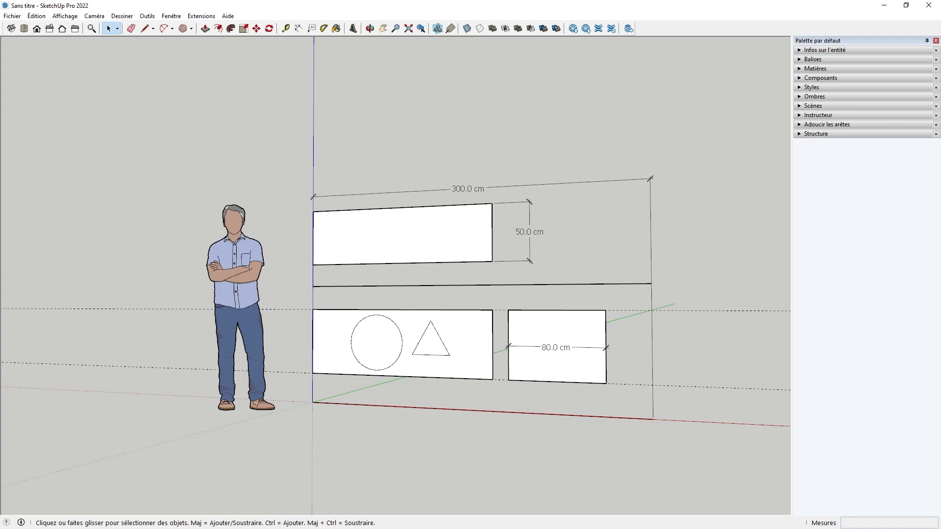
- Push/Pull the upper rectangle's face outward by 100 cm
click(205, 28)
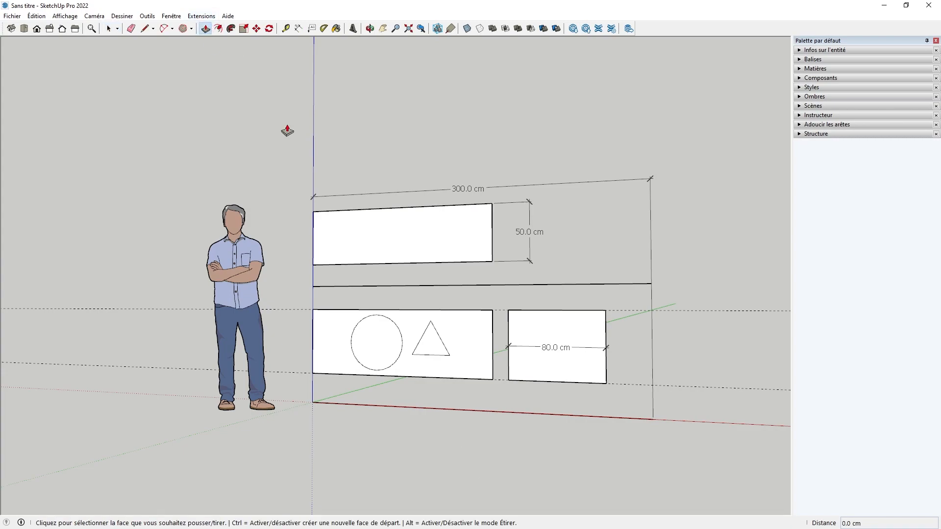
click(401, 247)
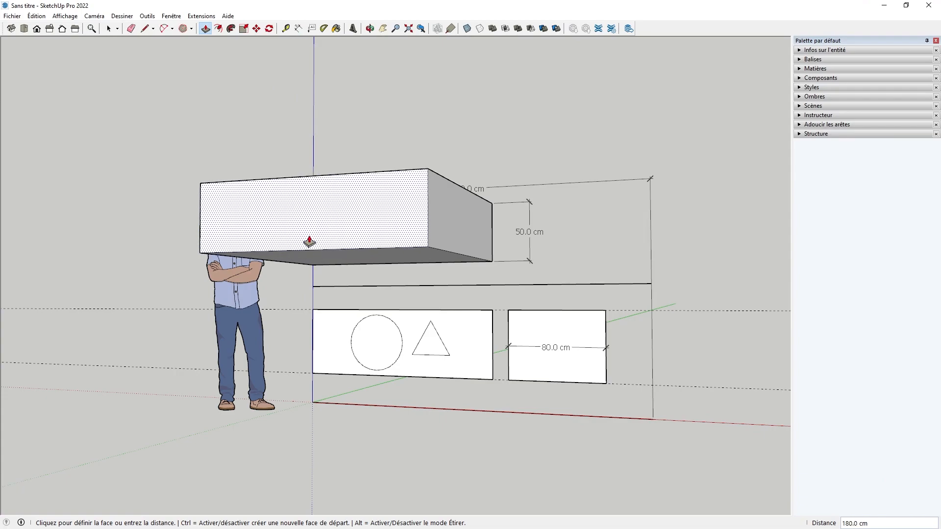
text(100)
key(Return)
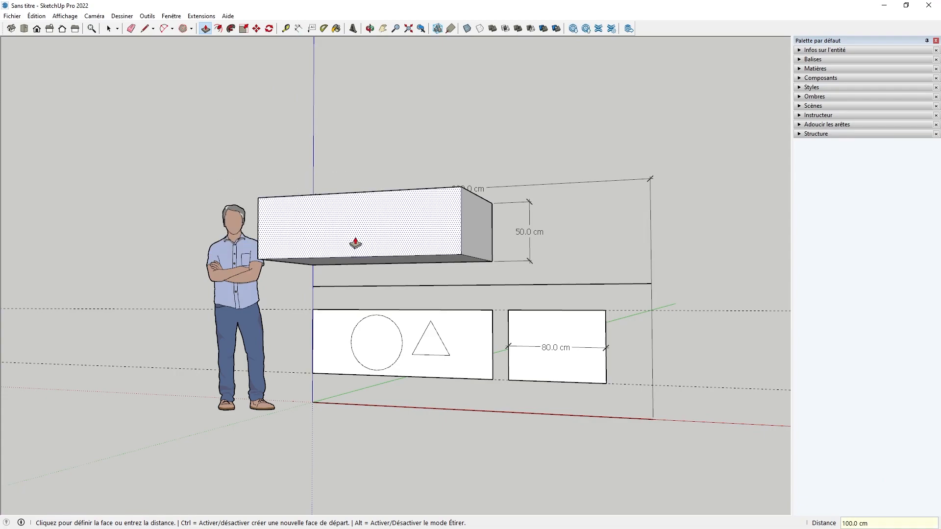
- Rotate the front face of the upper box by 30 degrees within its own plane
click(270, 29)
click(349, 228)
click(411, 226)
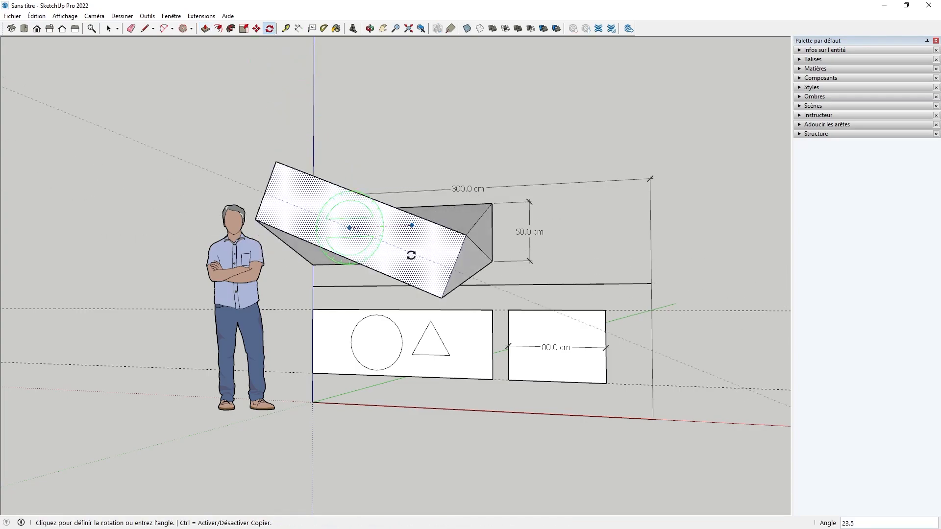
text(30)
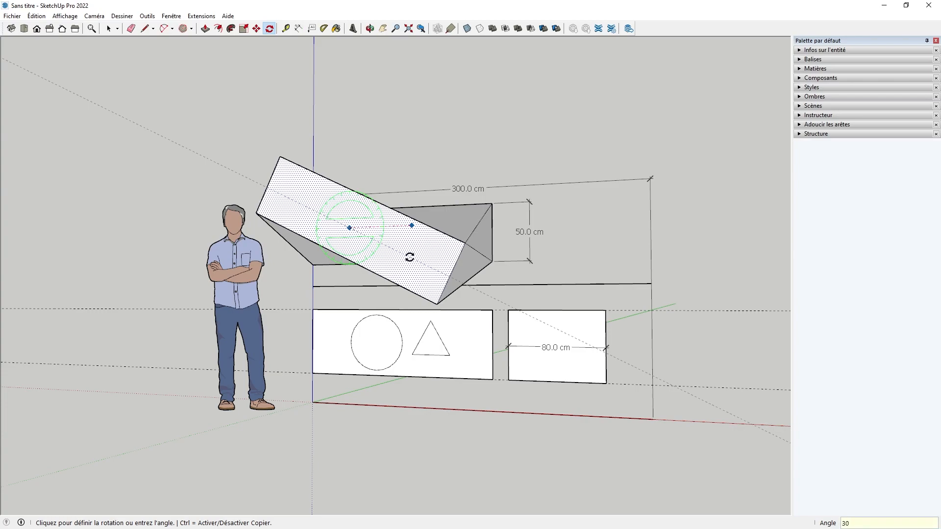
key(Return)
- Move the rotated front face 70 cm upward along the blue axis
click(256, 28)
click(362, 233)
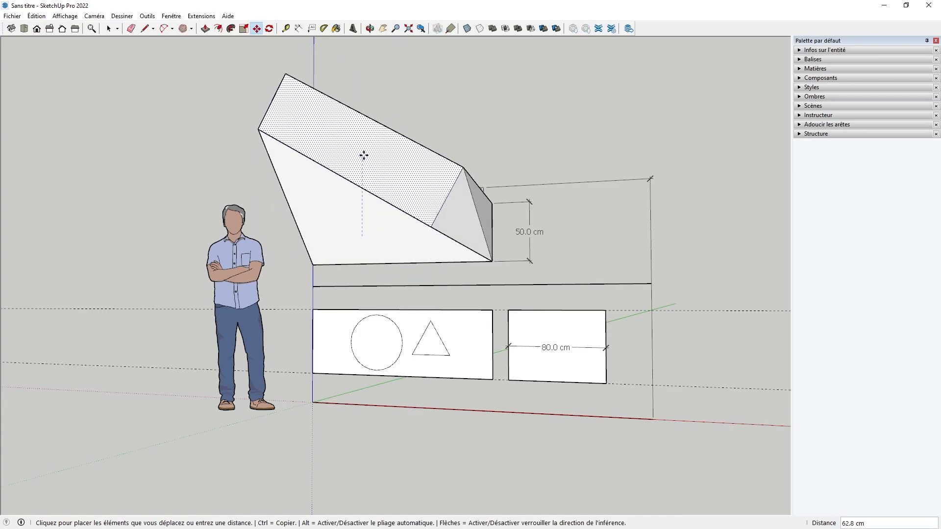
text(7)
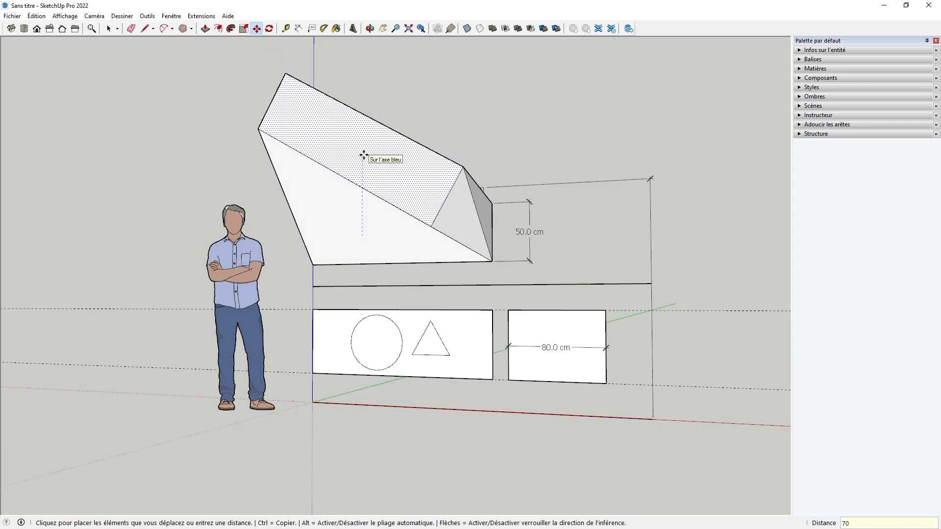
text(0)
key(Return)
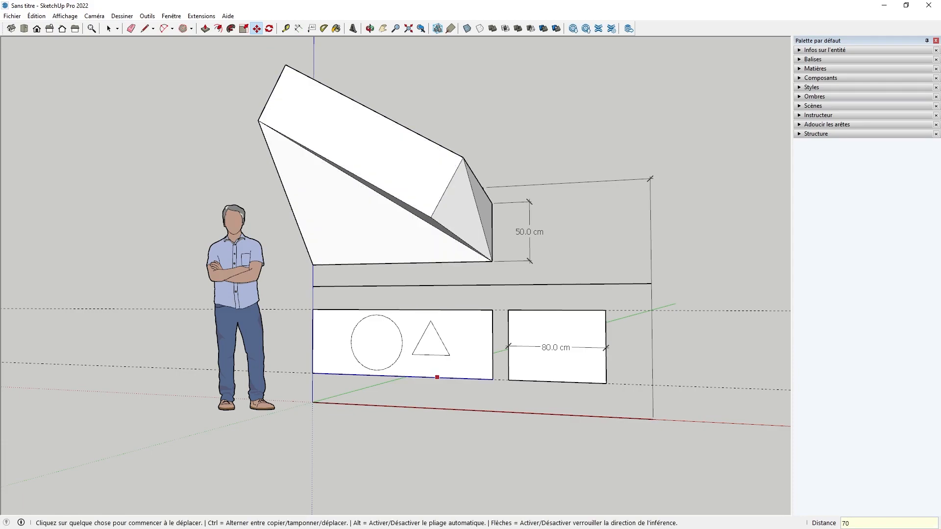